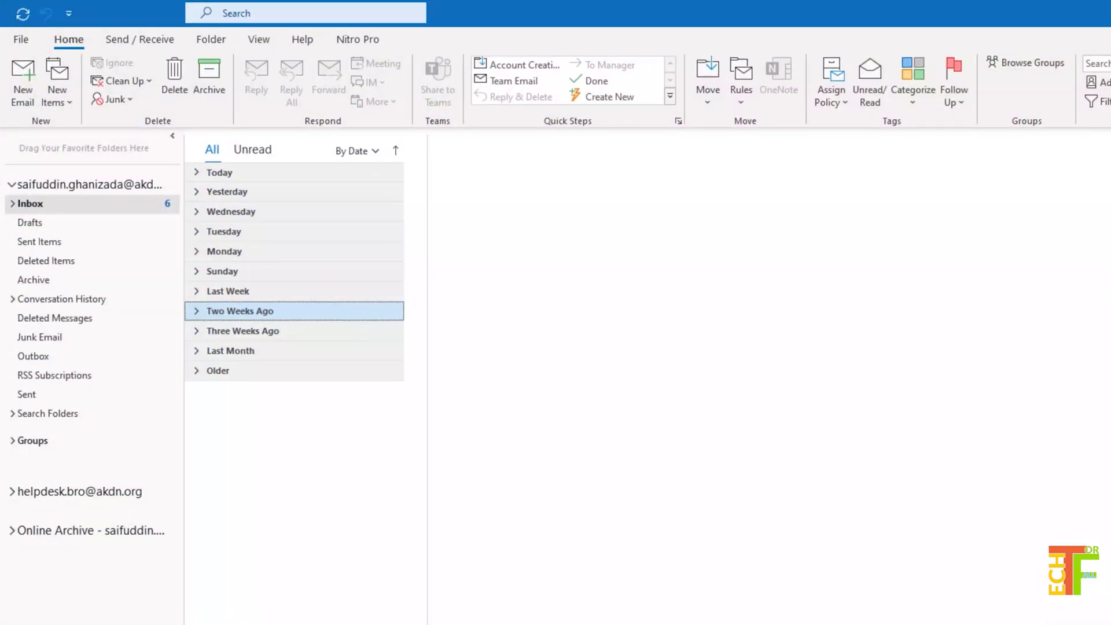
click(24, 87)
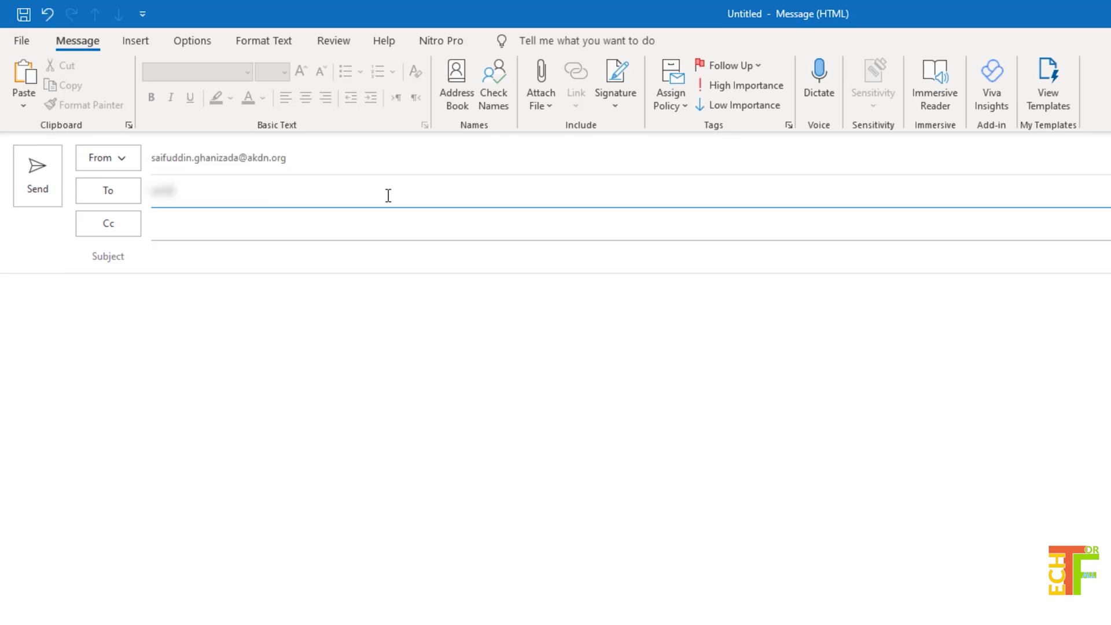
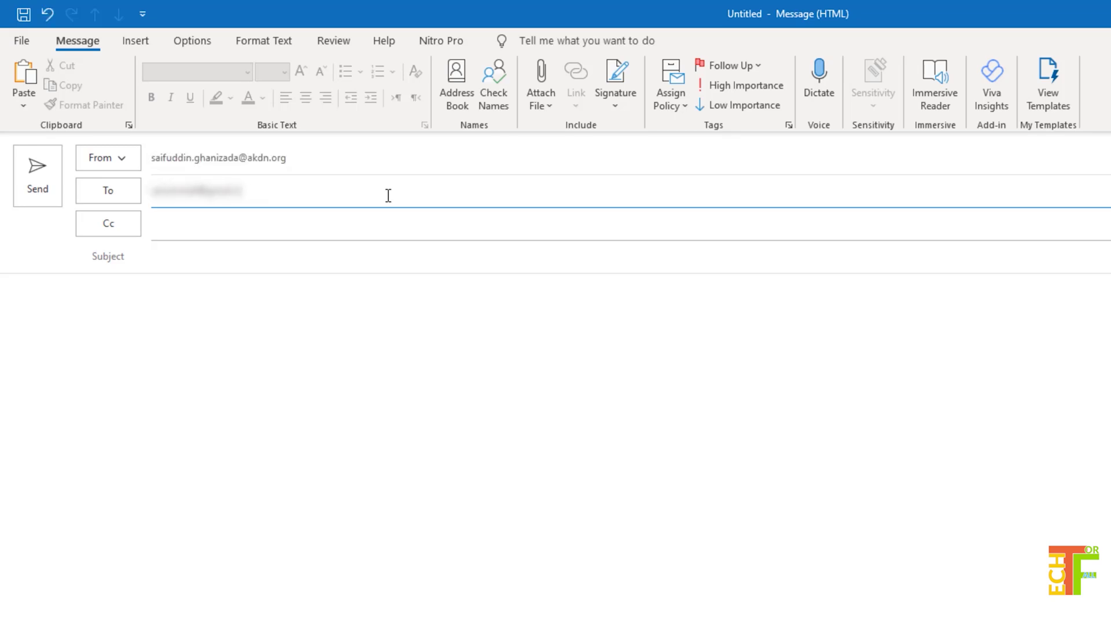
key(Tab)
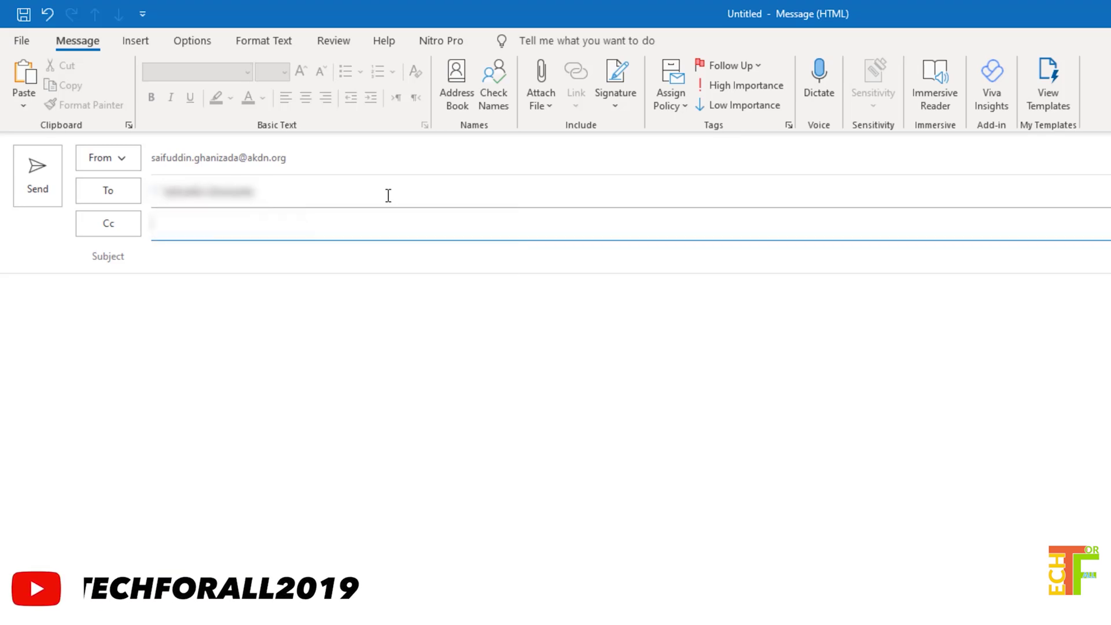
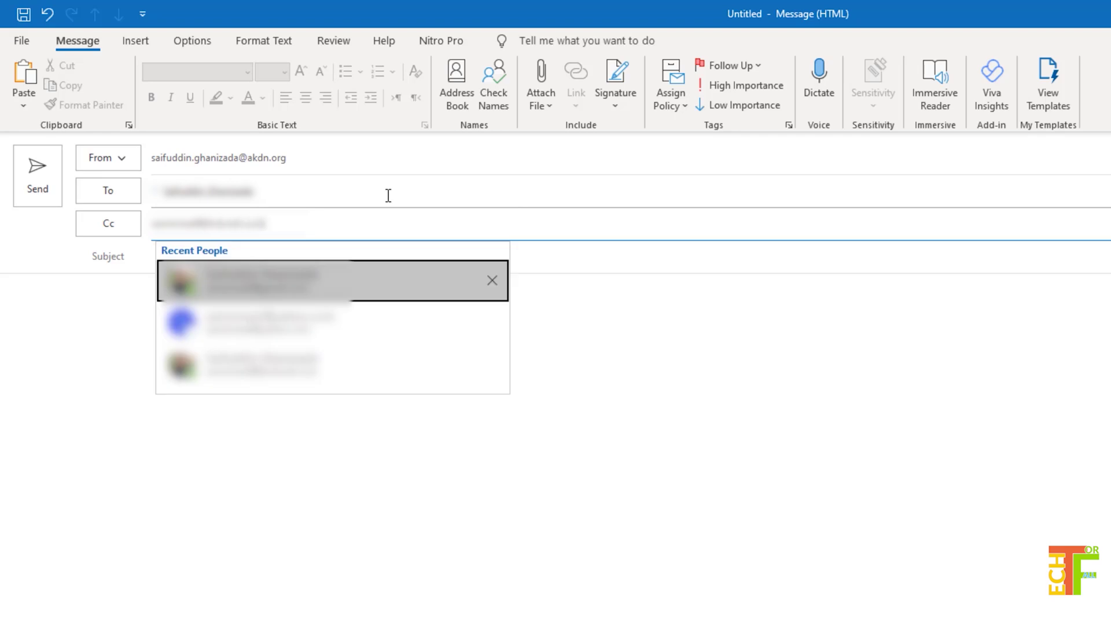
key(Return)
key(Tab)
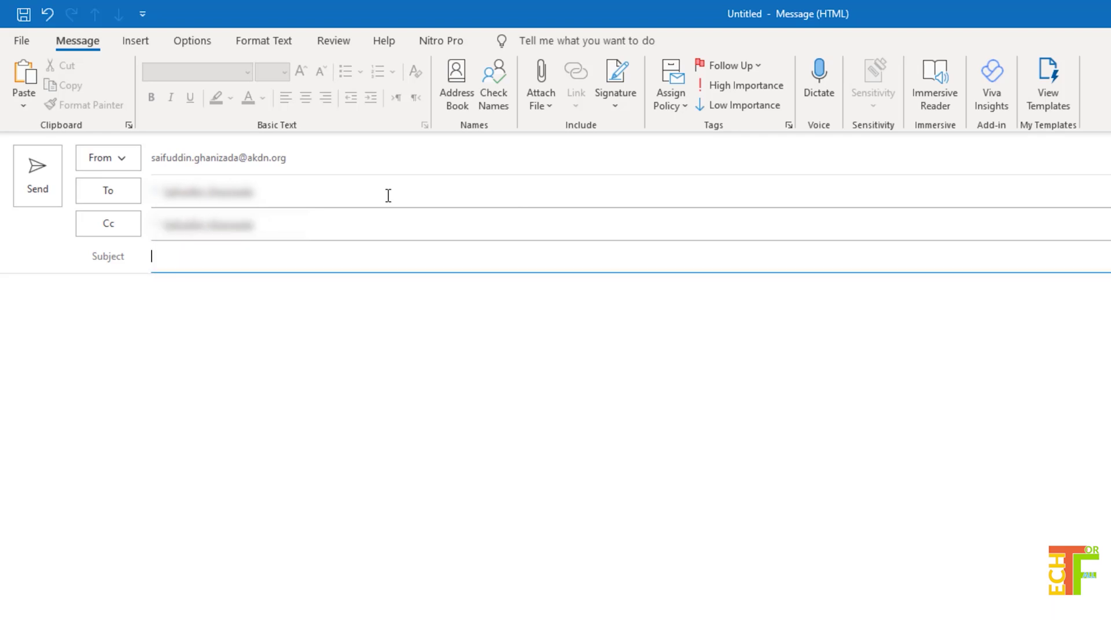
Add subject 'Test Email - Scheduled' and body 'Dear Saifuddin, This is a test email, please ignore it. Regards,'
text(Test)
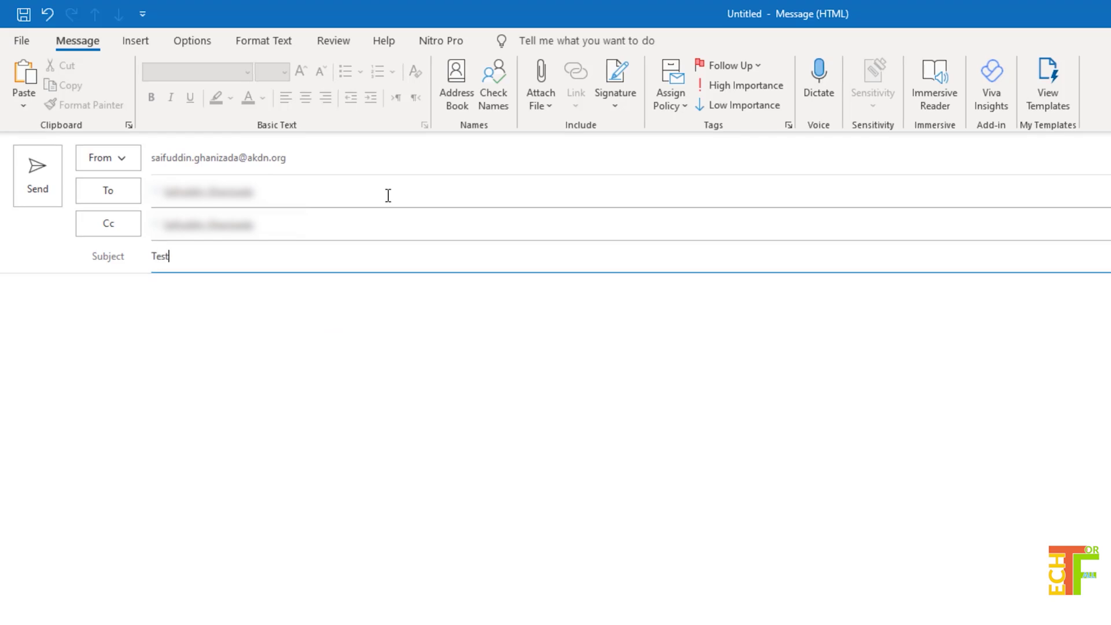
text( Email - Scheduled)
key(Tab)
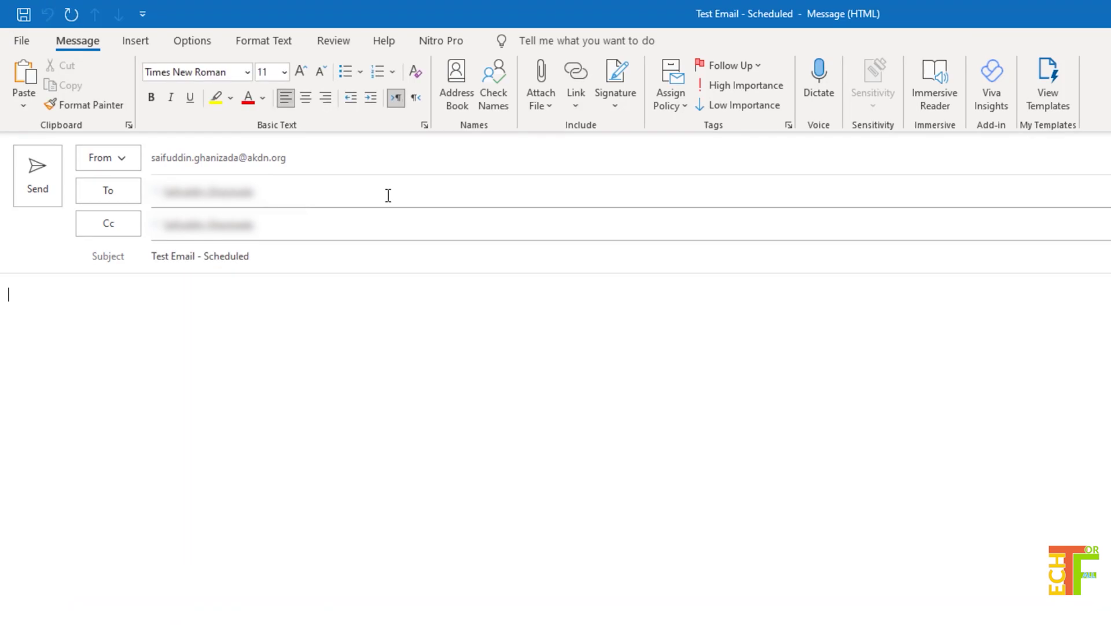
text(Dear Sai)
text(fuddin,)
key(Return)
text(This is a test email)
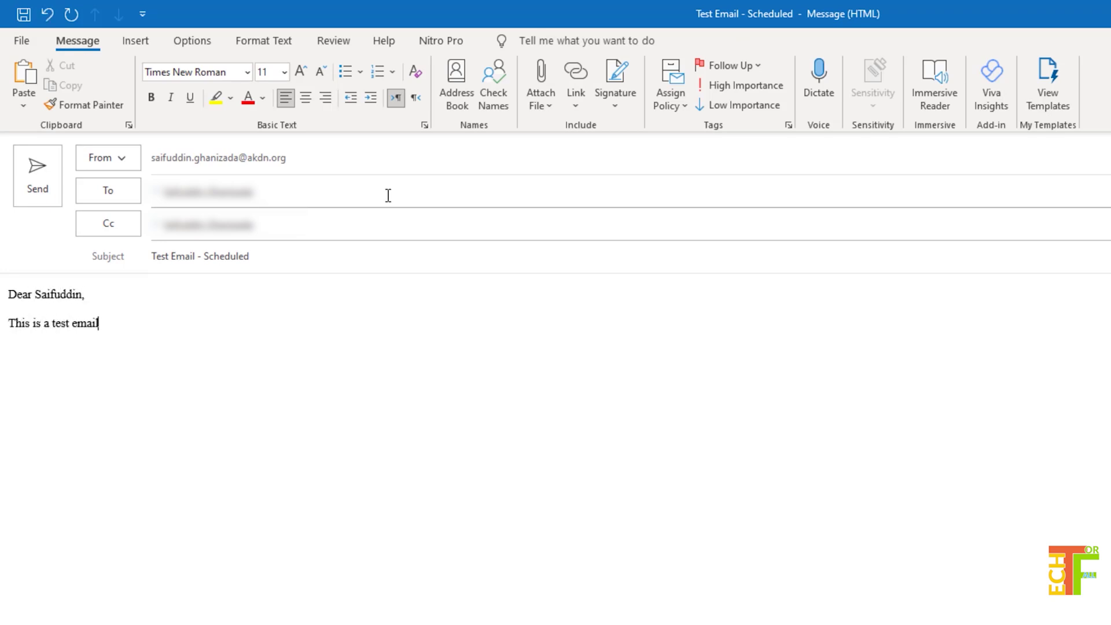
text(, please ignore it.)
key(Return)
text(Regards,)
key(Return)
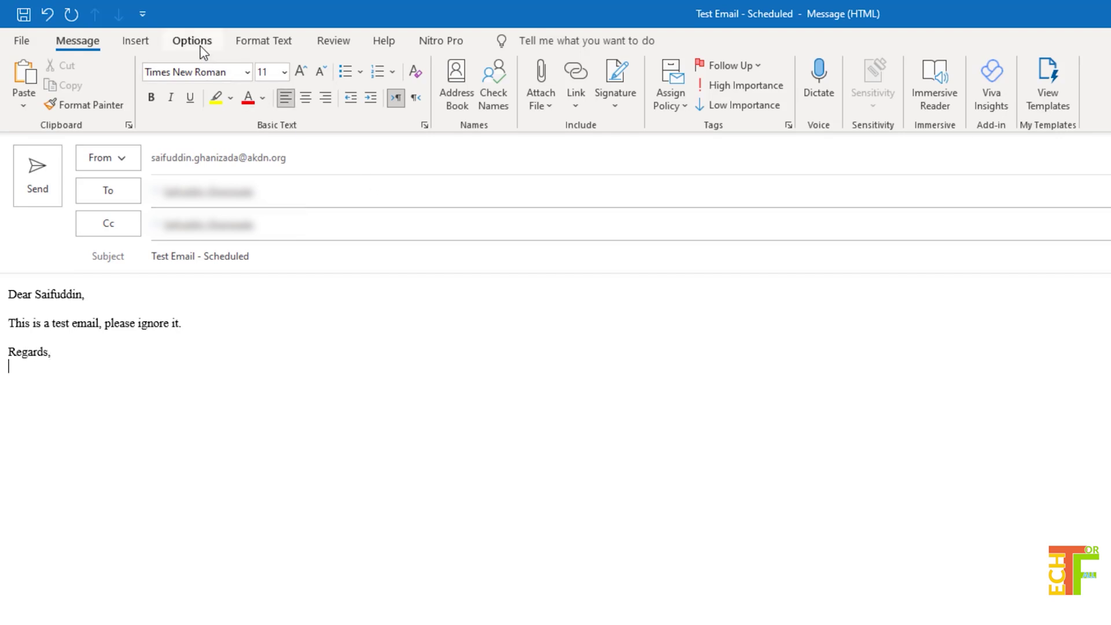
Enable Delay Delivery in message Properties with a do-not-deliver-before date of 14 January 2022
click(202, 46)
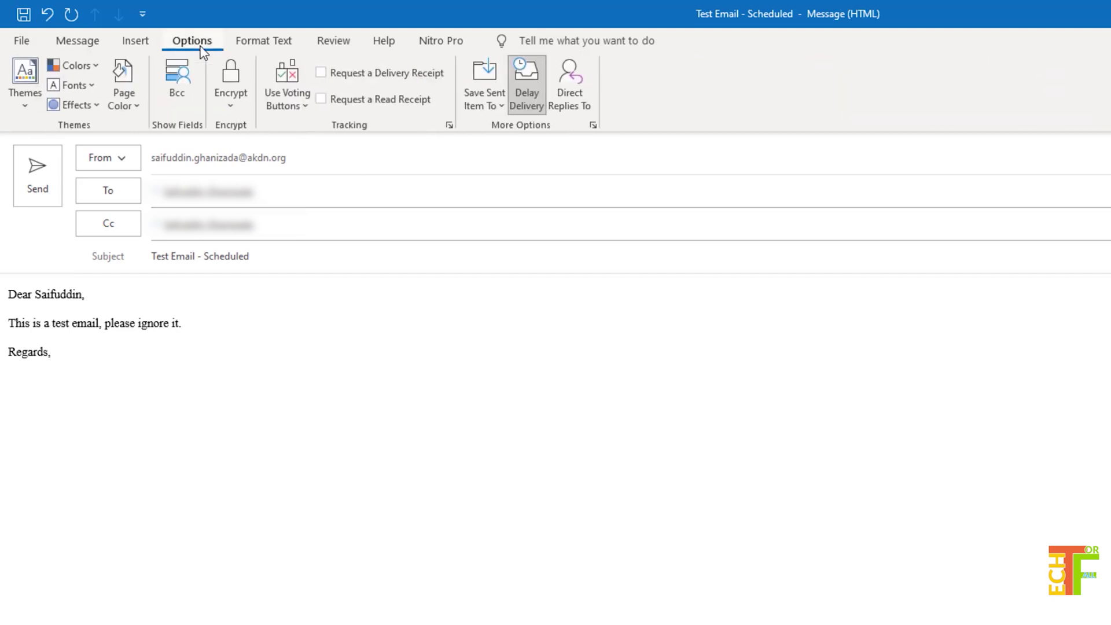
click(527, 93)
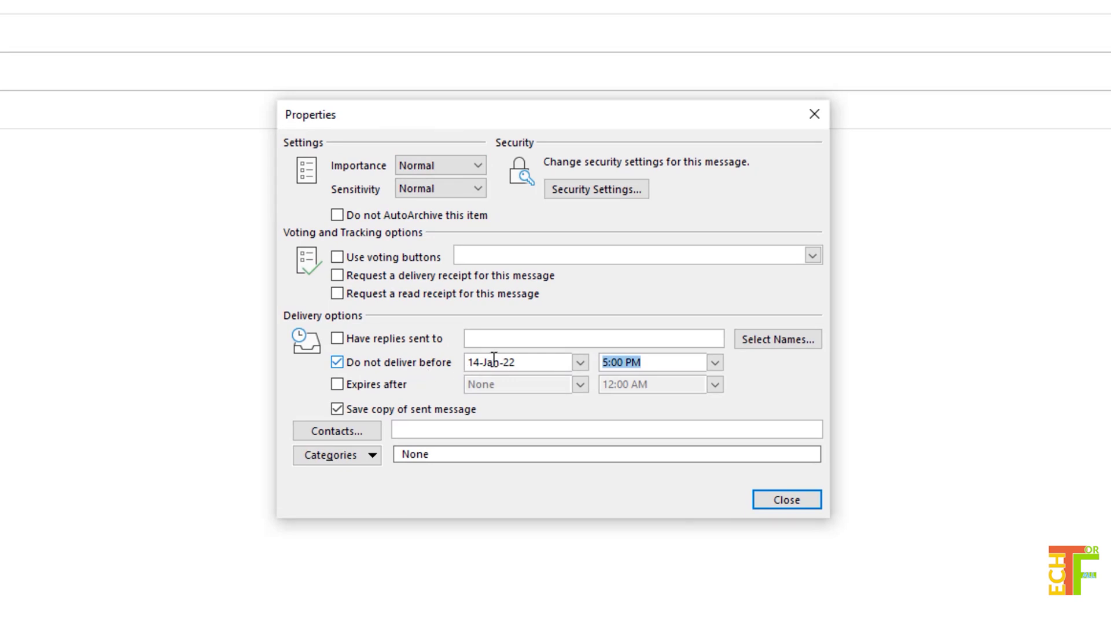
click(580, 363)
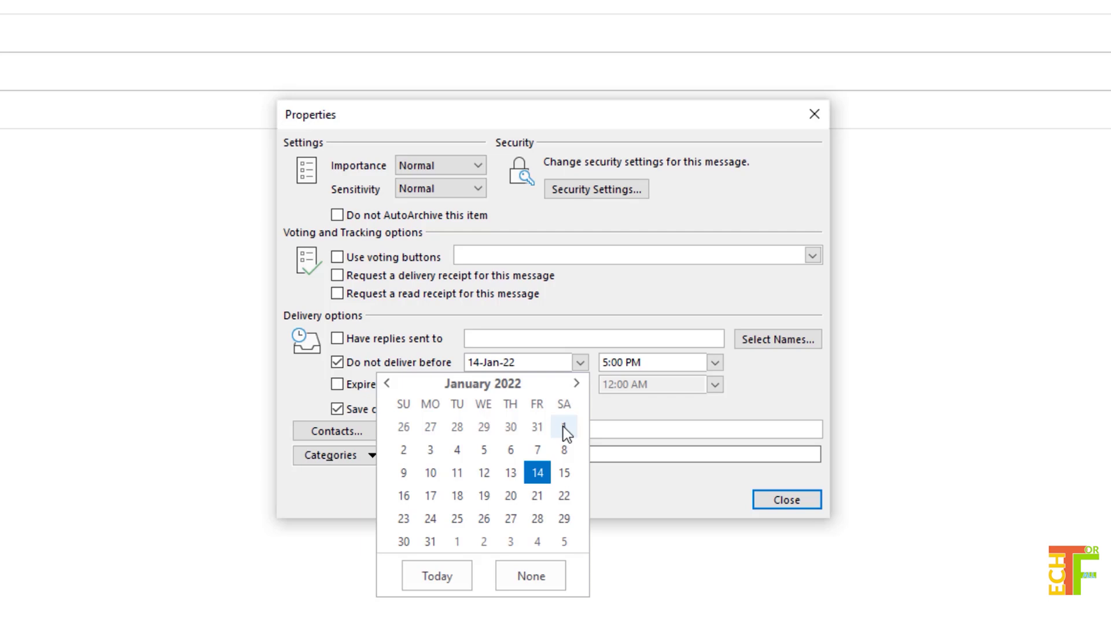
click(538, 474)
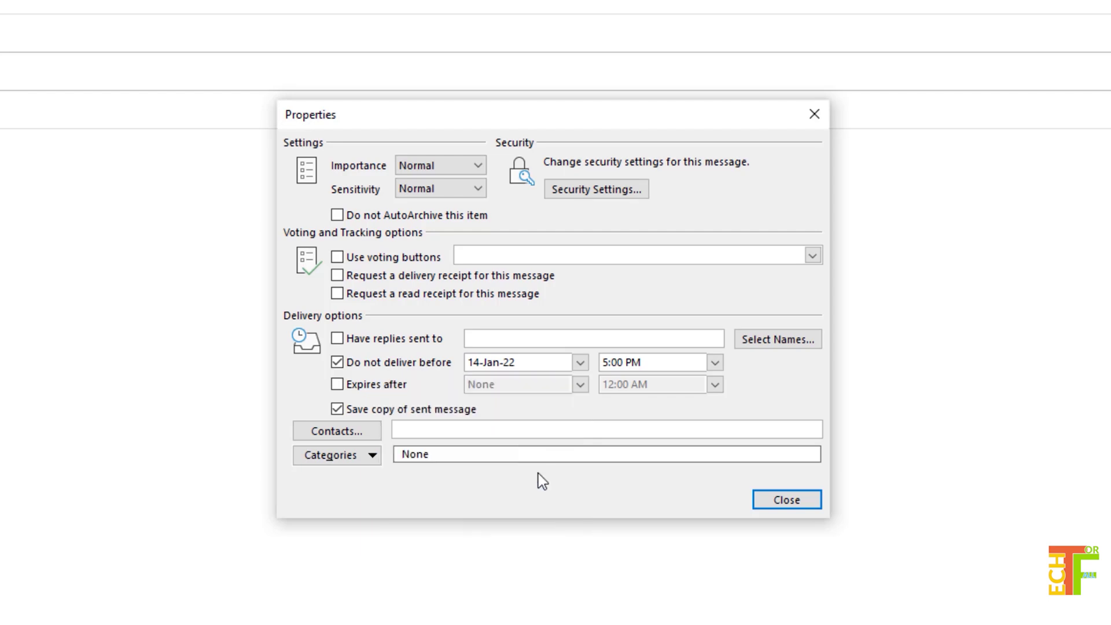
click(717, 363)
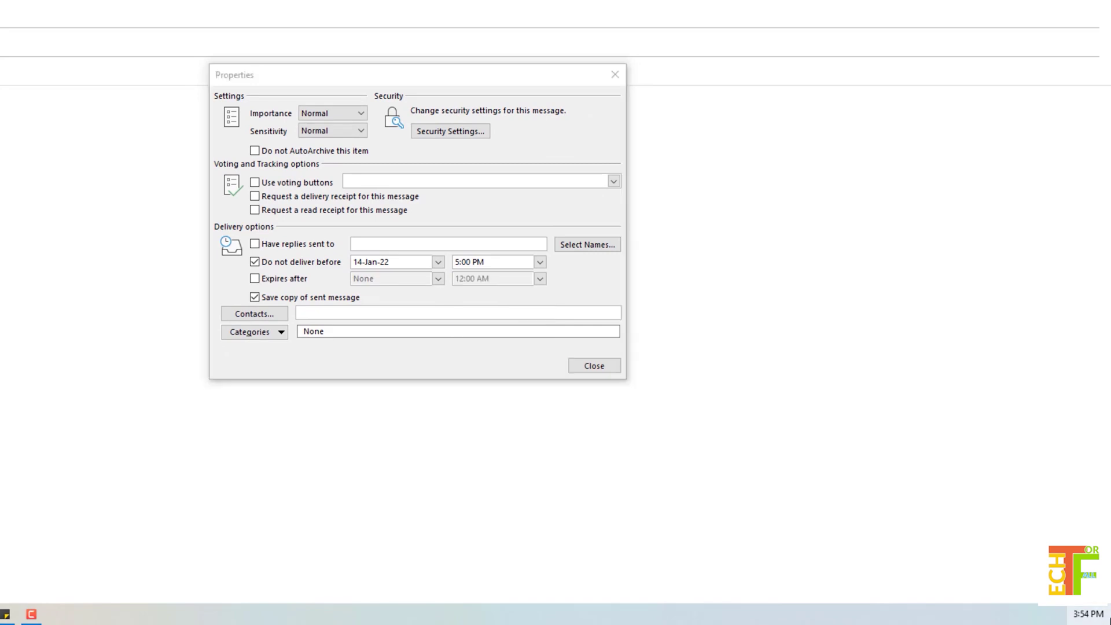
Check the clock, set the delivery time to 3:56 PM, and close Properties
click(1088, 613)
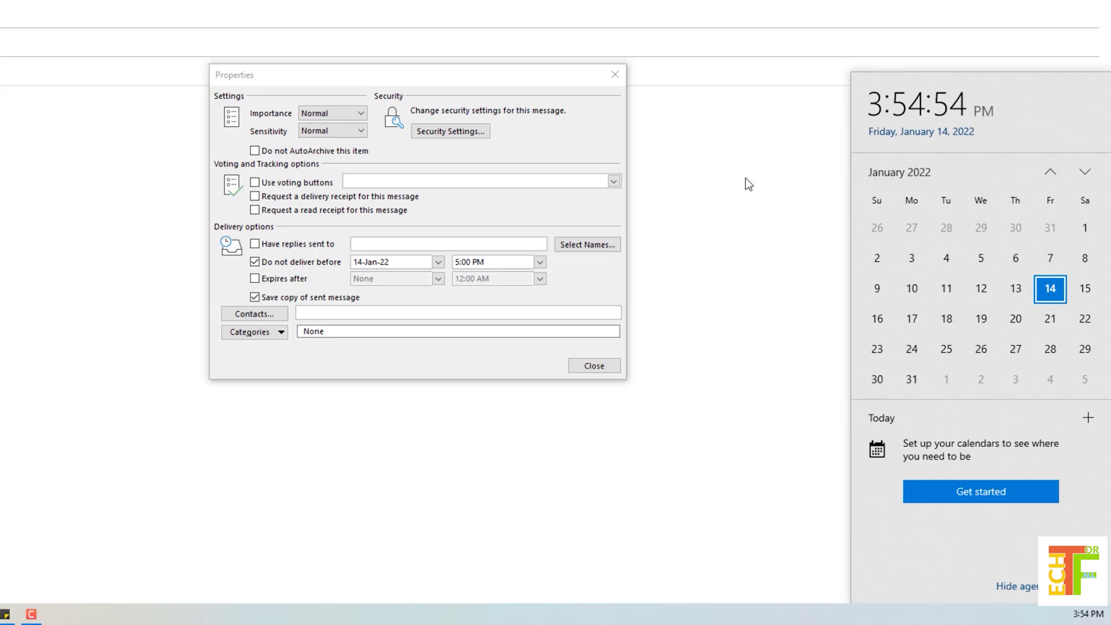
click(540, 266)
click(540, 277)
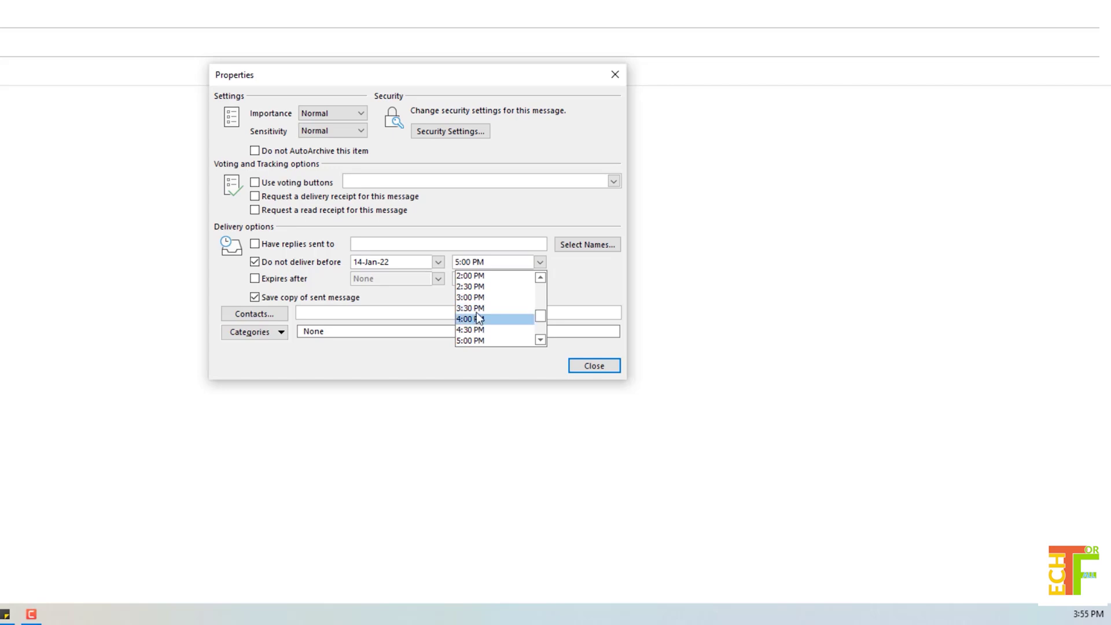
click(478, 309)
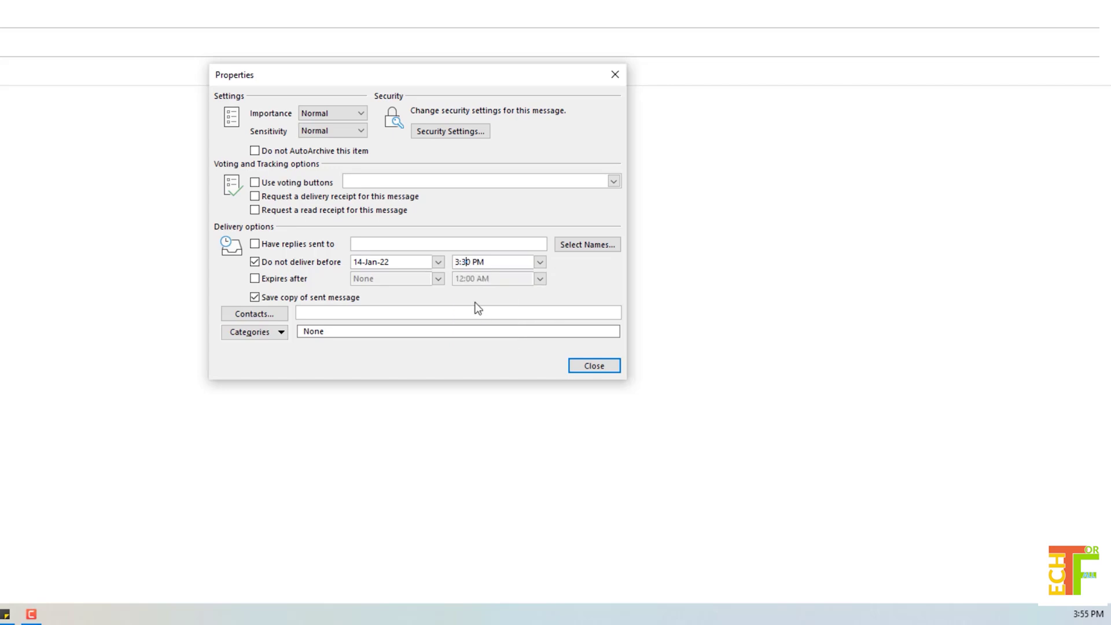
key(BackSpace)
key(BackSpace)
text(56)
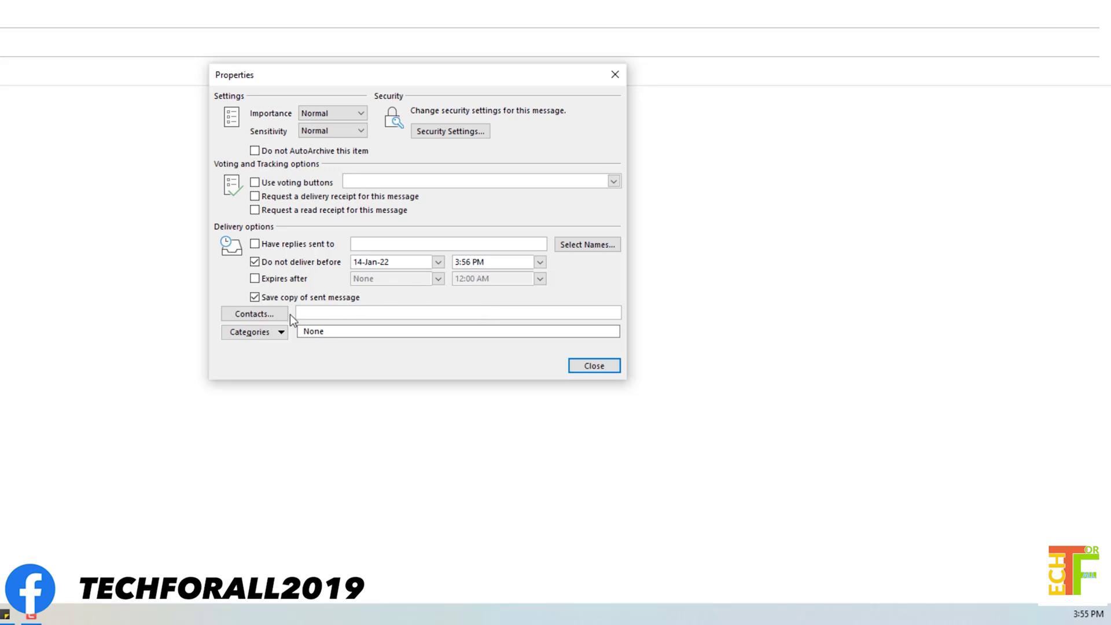
click(596, 371)
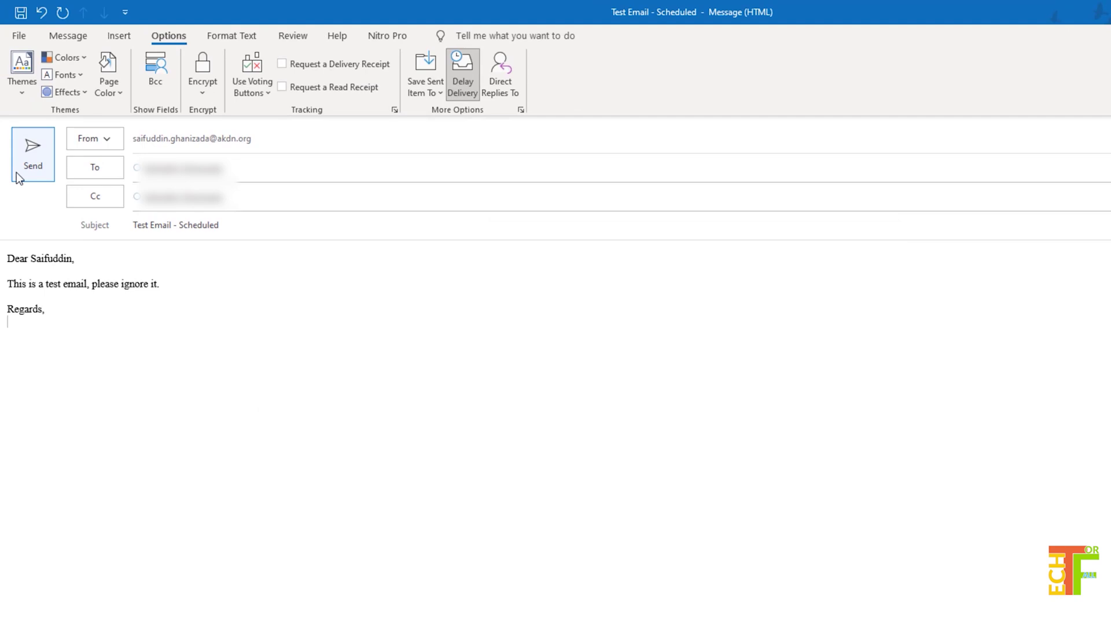
Send the message and watch the Outbox against the system clock until it goes out
click(28, 155)
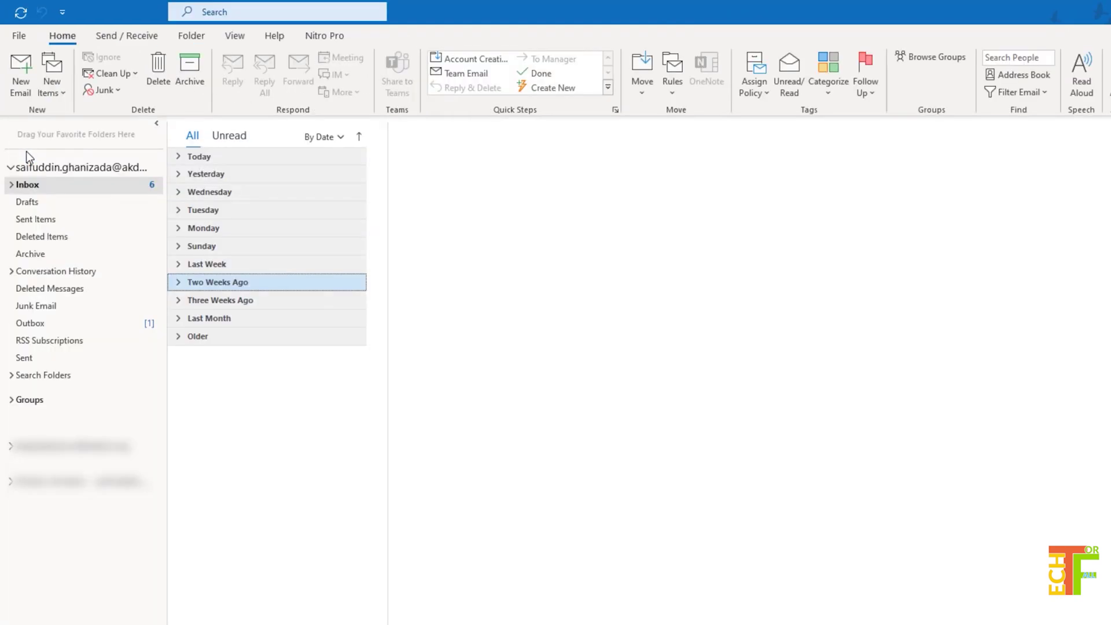
click(68, 324)
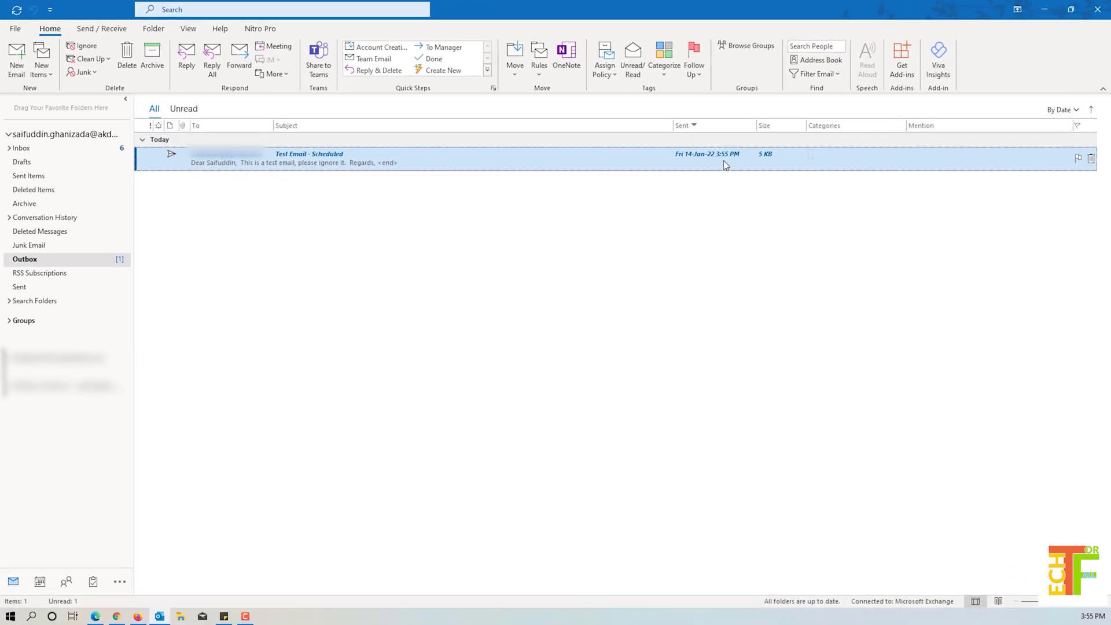
click(1093, 616)
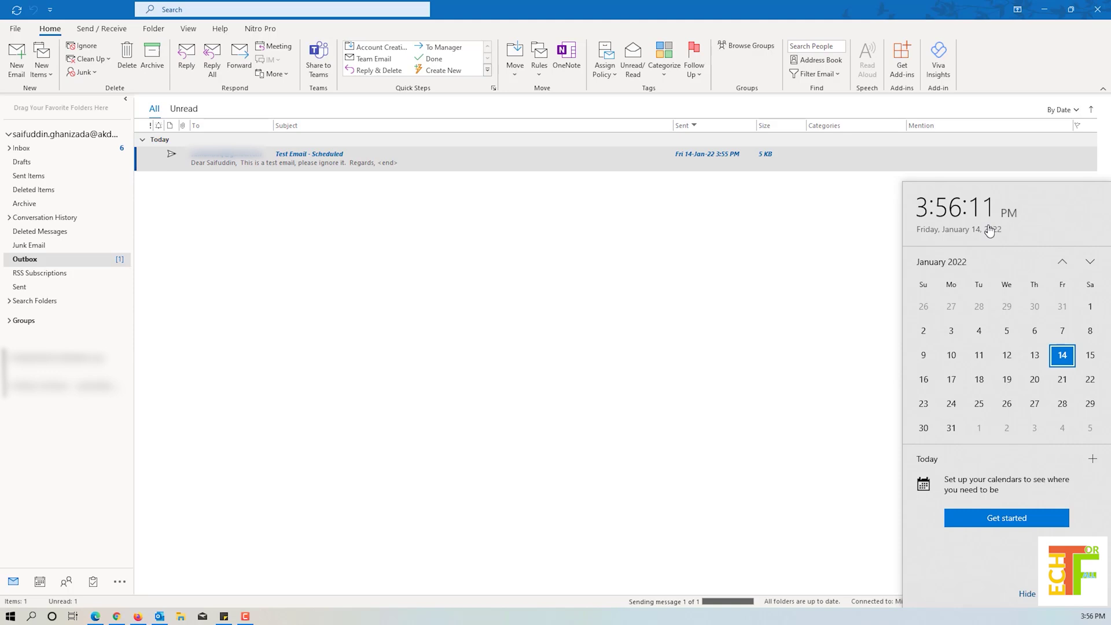
click(760, 529)
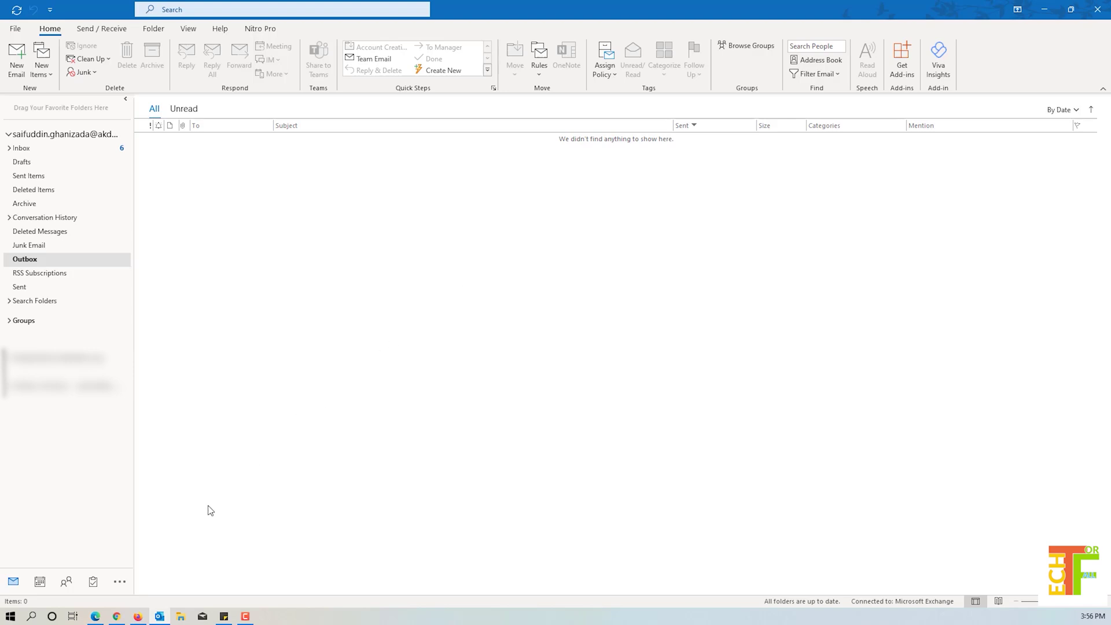
In Firefox, open 'Test Email - Scheduled', received at 3:57 PM in Outlook.com
click(134, 618)
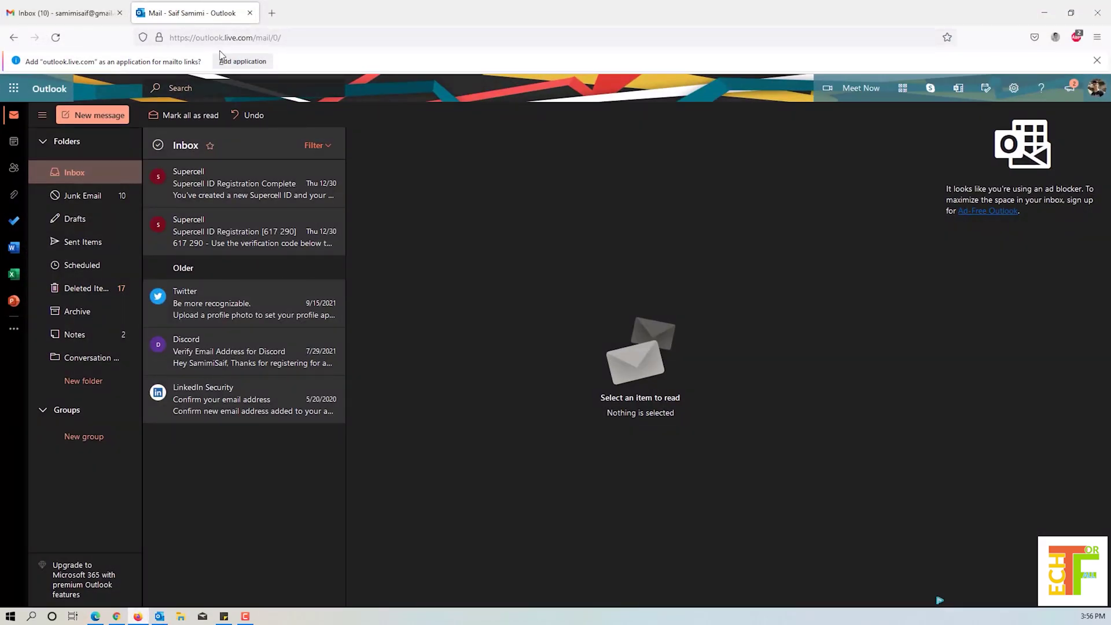
mouse_move(243, 183)
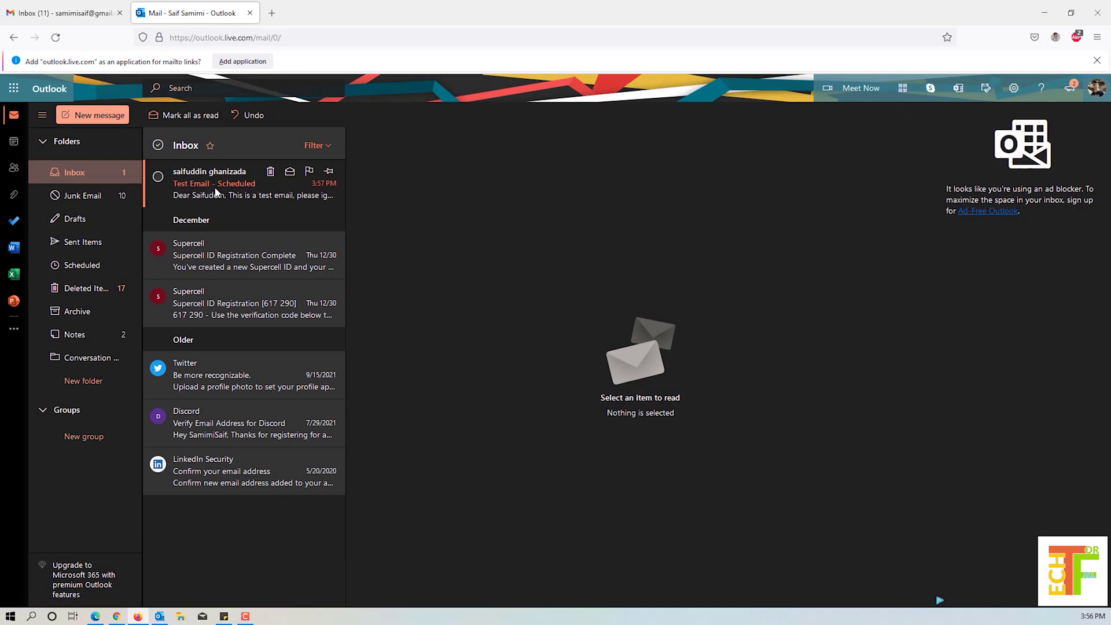
click(215, 192)
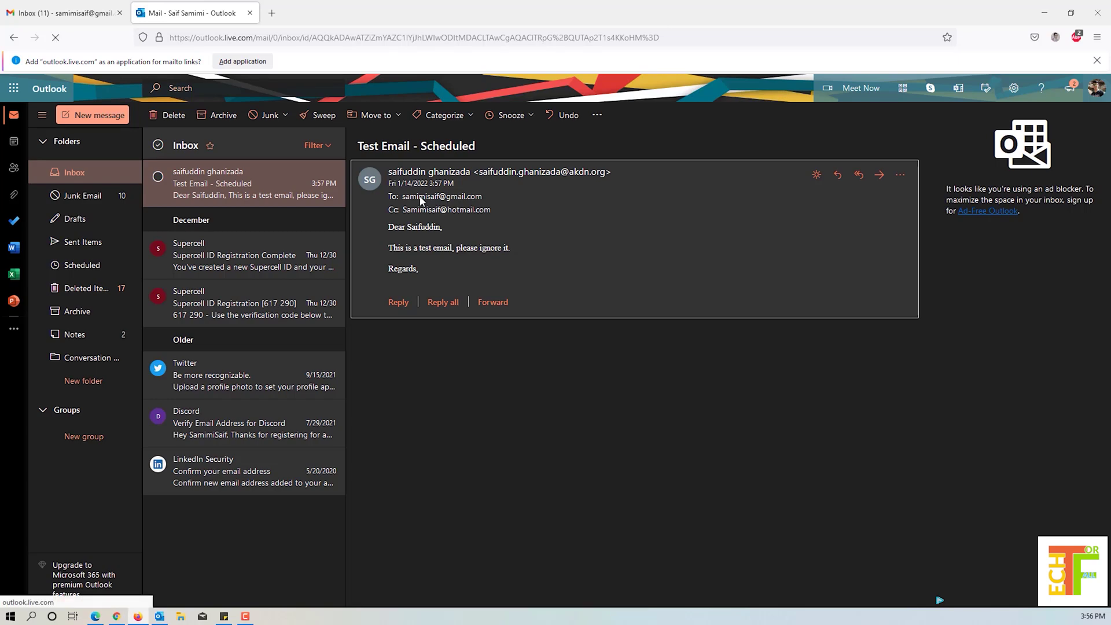
Switch to the Gmail tab and open the 'Test Email - Scheduled' message
click(90, 12)
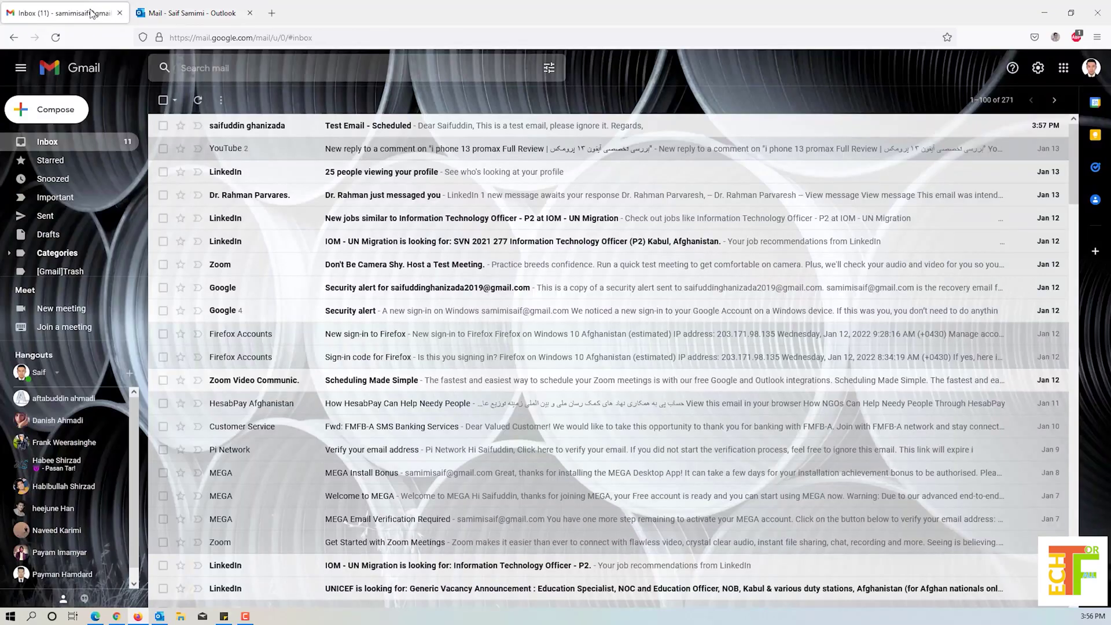
click(320, 128)
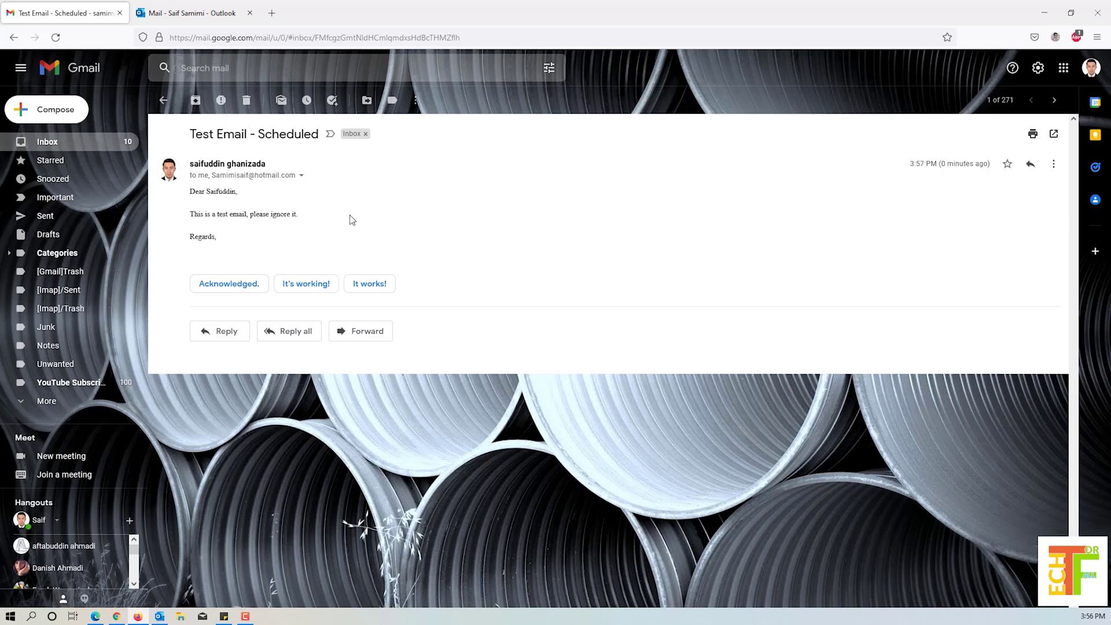